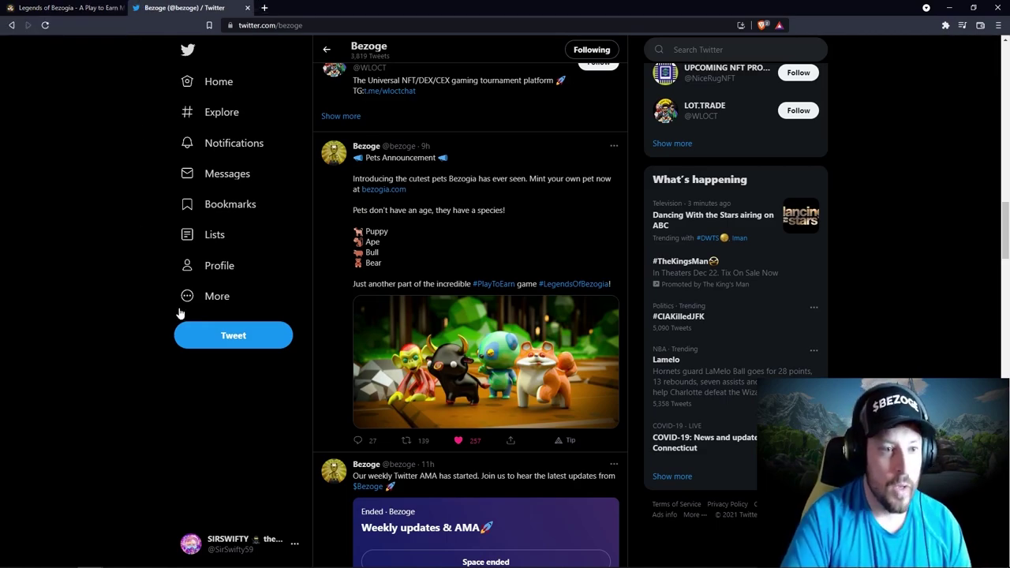
- Go to the Legends of Bezogia pets page and scroll to Mint a Pet Origin Block
left_click(77, 9)
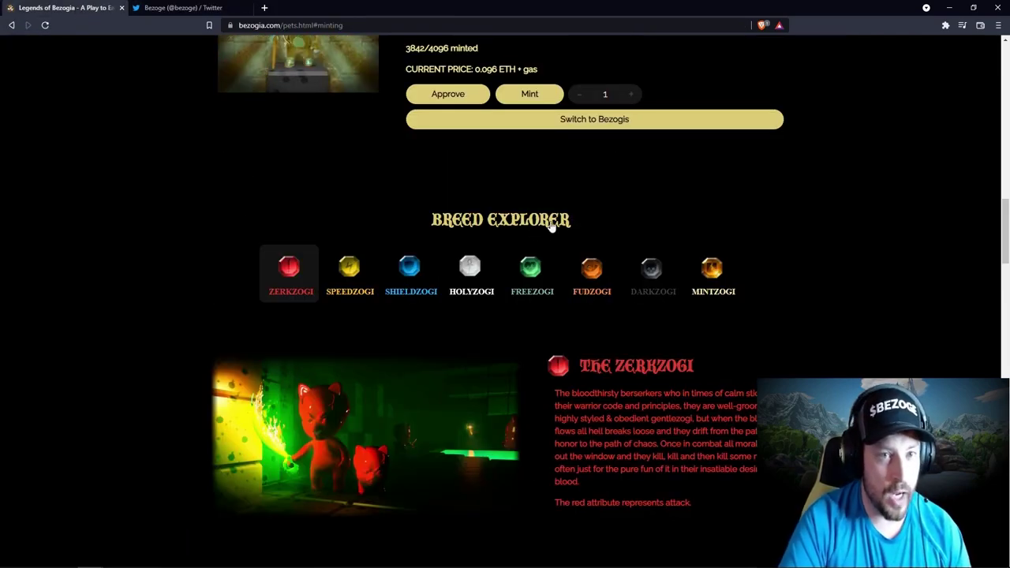
scroll(553, 228, "up", 5)
scroll(553, 229, "up", 5)
scroll(552, 226, "down", 4)
scroll(552, 225, "down", 3)
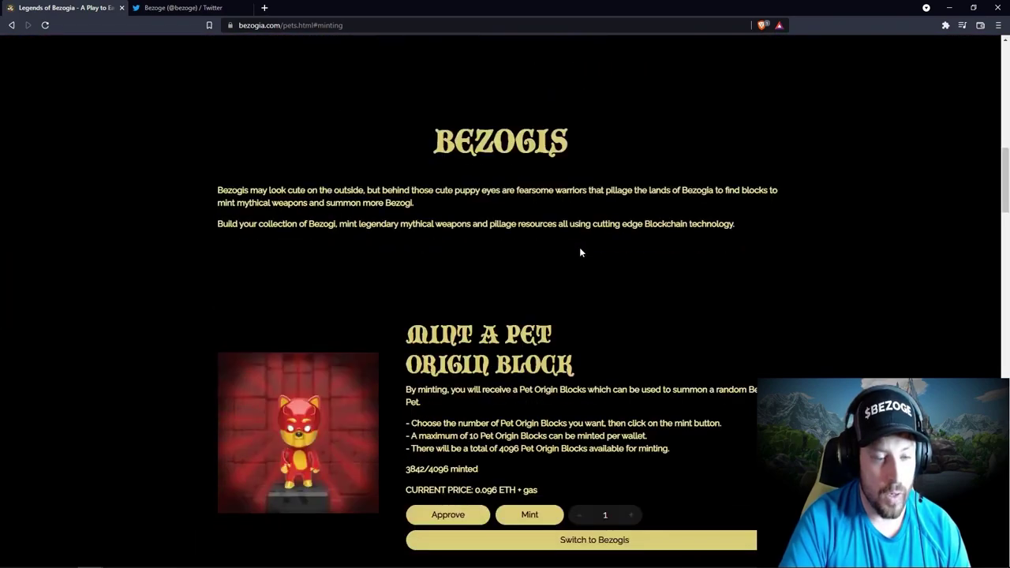
scroll(579, 247, "down", 3)
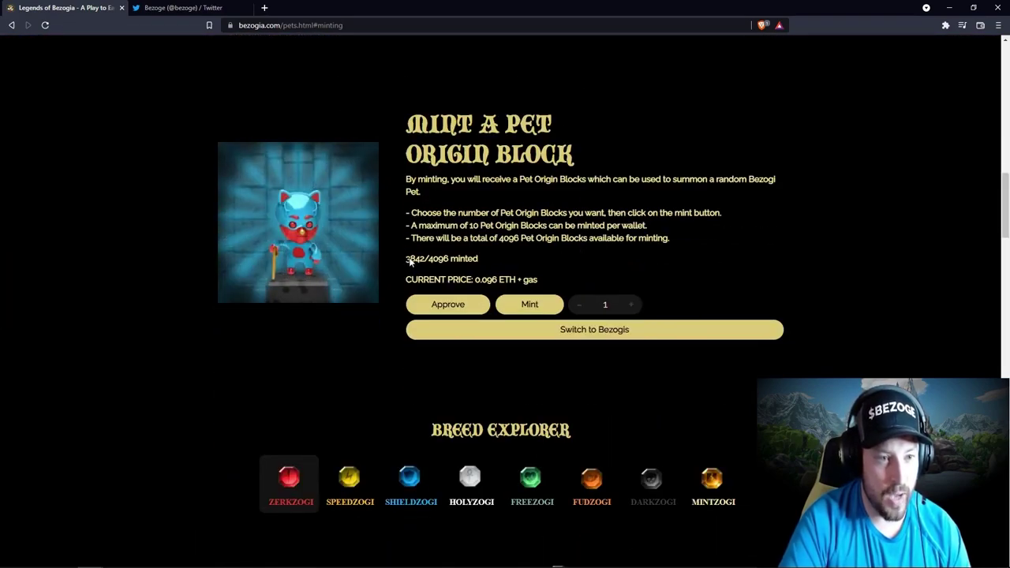
- Highlight the 3842/4096 minted counter, priced at 0.096 ETH plus gas
left_click_drag(406, 259, 425, 263)
left_click(426, 264)
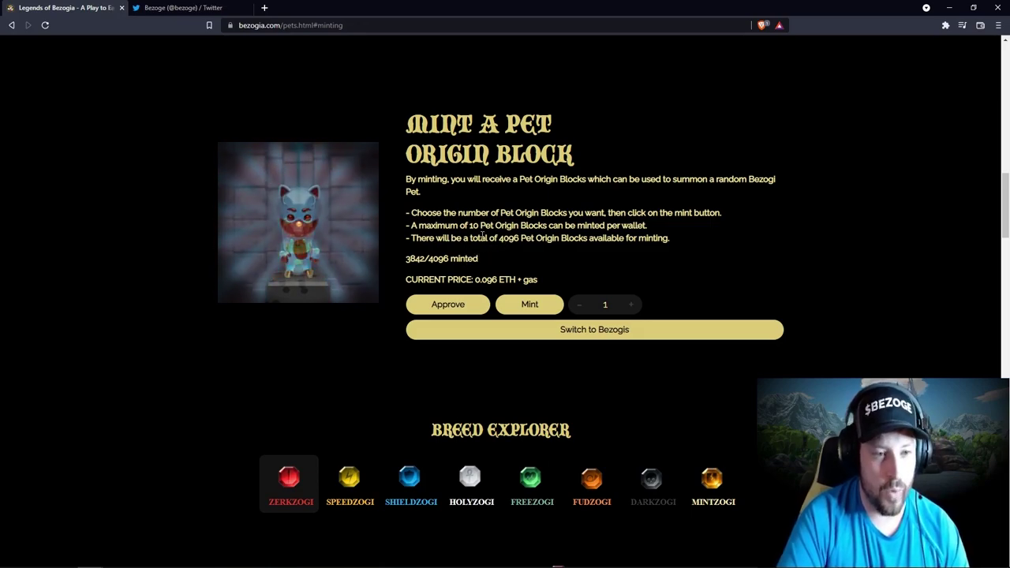
scroll(480, 245, "up", 10)
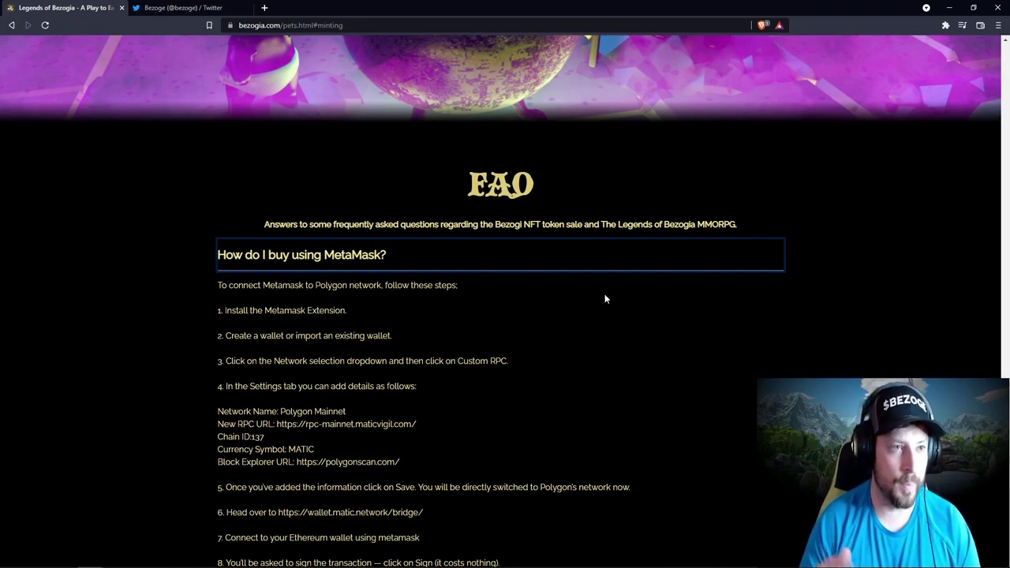
- Scroll to the MetaMask buying FAQ and highlight the Polygon Mainnet network settings
scroll(493, 353, "down", 1)
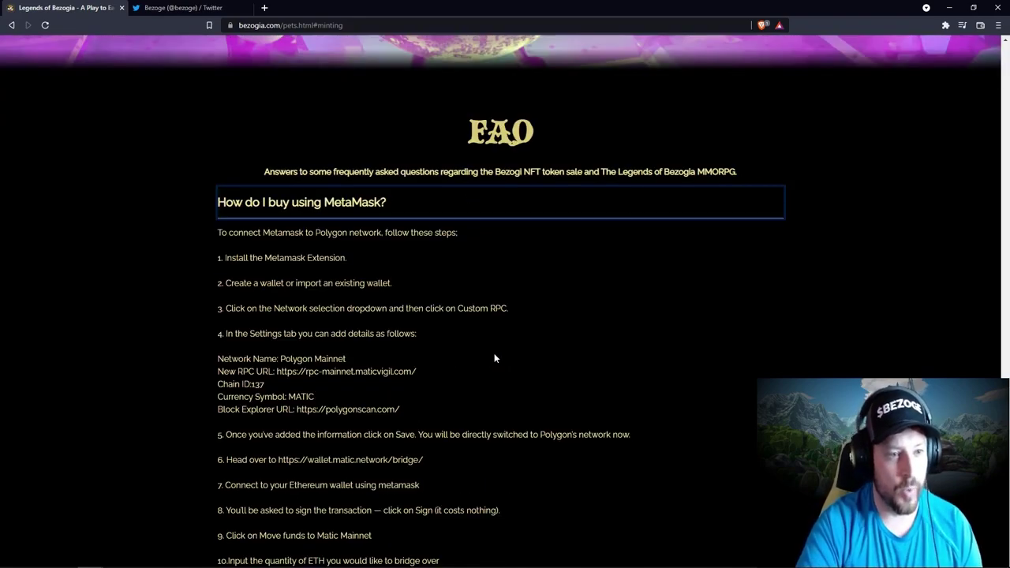
scroll(436, 304, "down", 2)
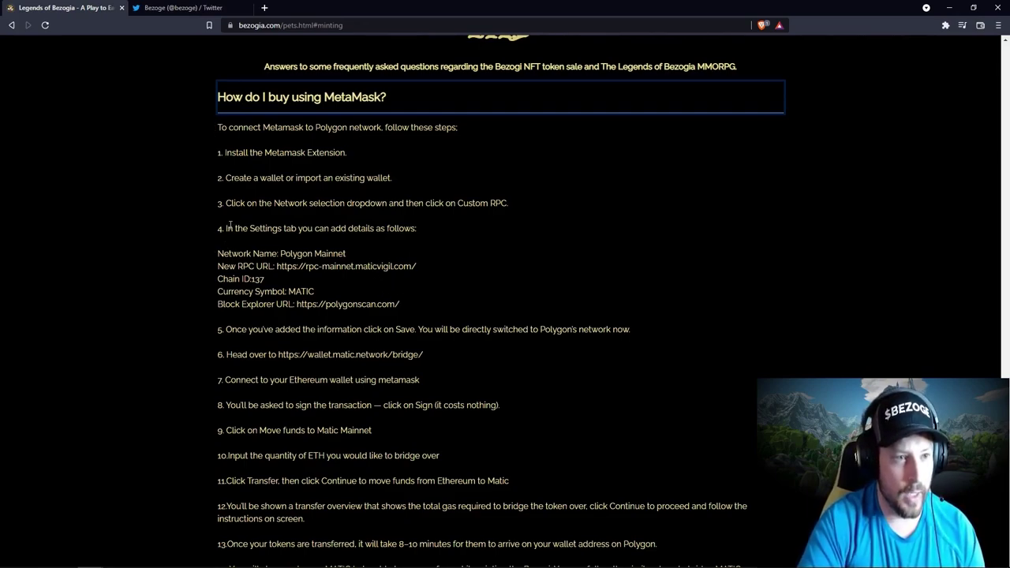
left_click_drag(227, 228, 445, 303)
left_click(230, 268)
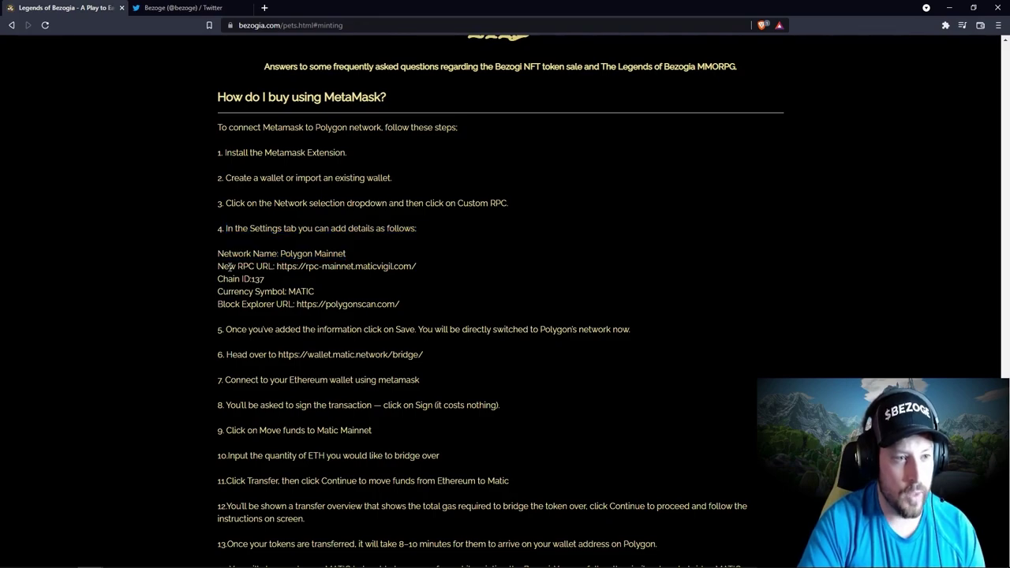
left_click_drag(213, 251, 429, 309)
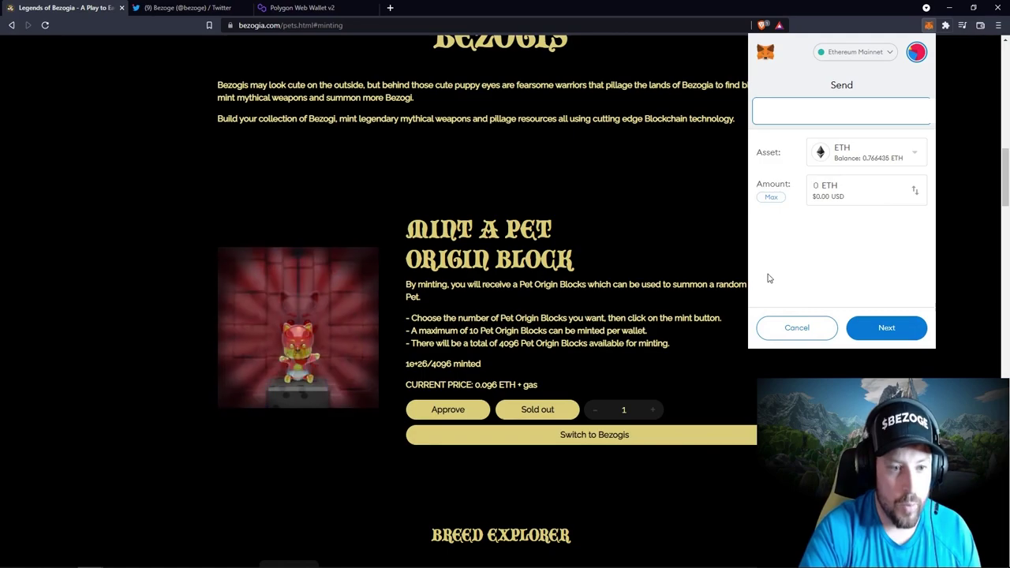
- Send 0.12 ETH in MetaMask, reviewing the gas fee before confirming
type("0")
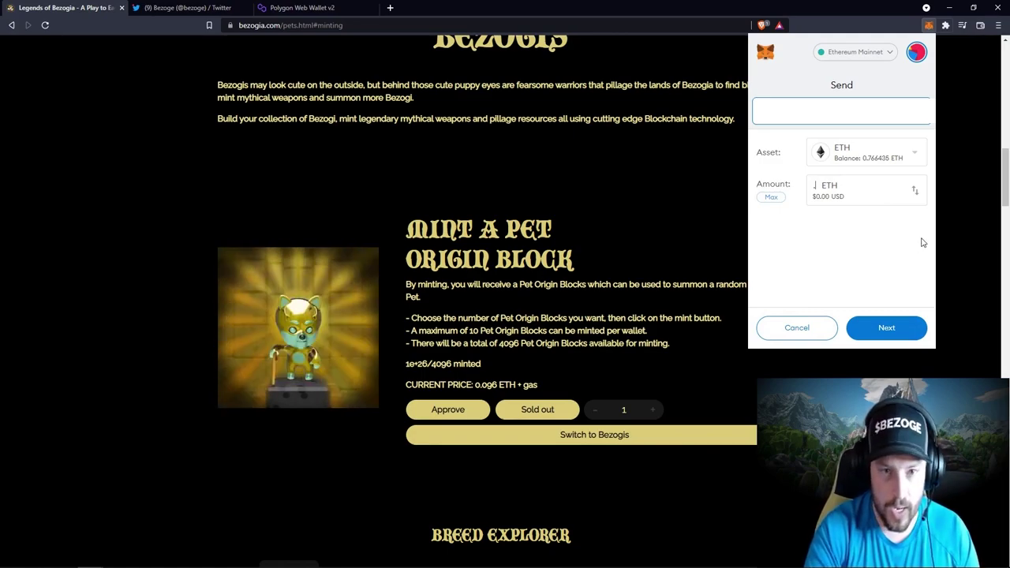
type(".")
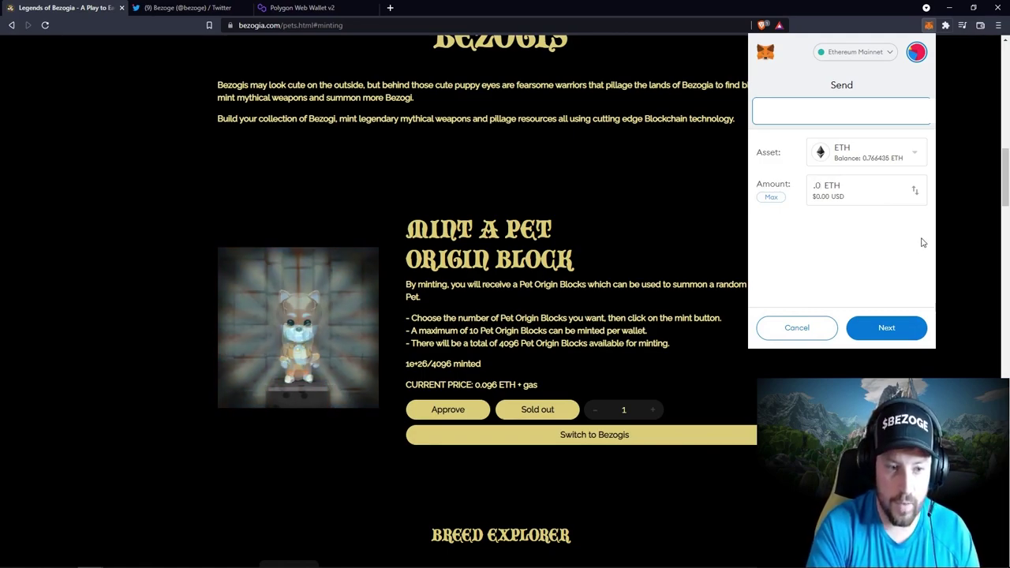
type("1")
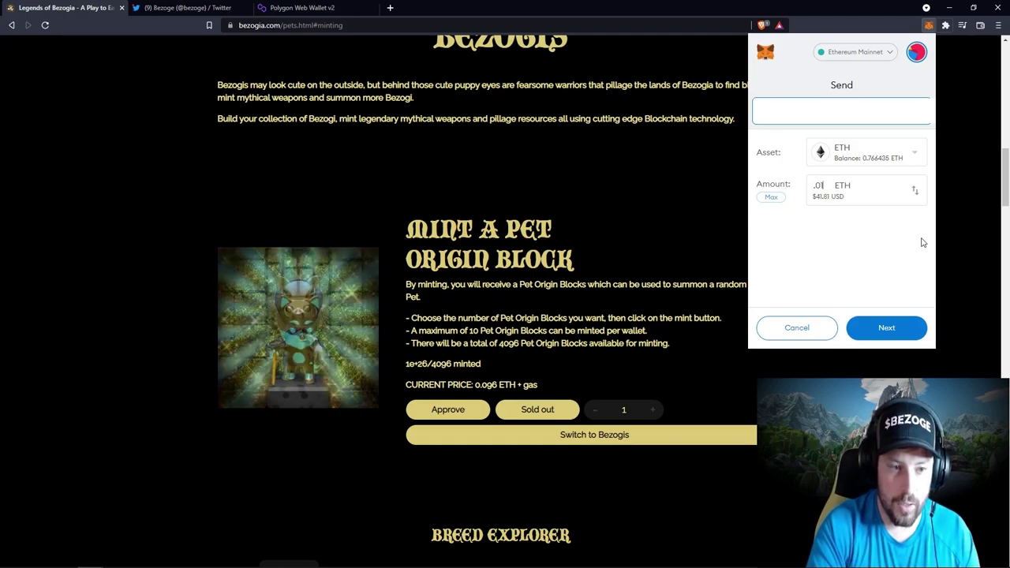
key("BackSpace")
key("BackSpace")
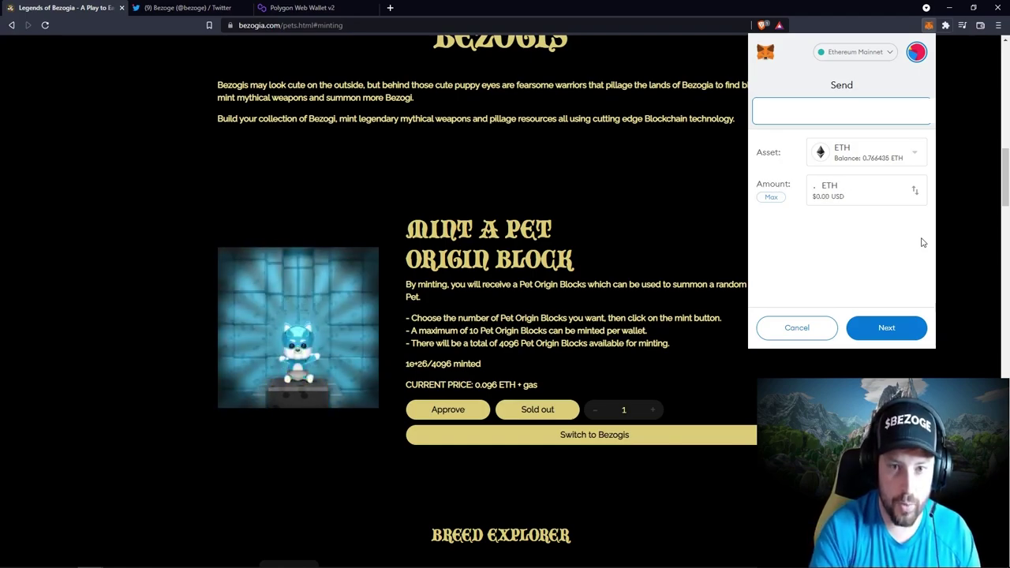
type("12")
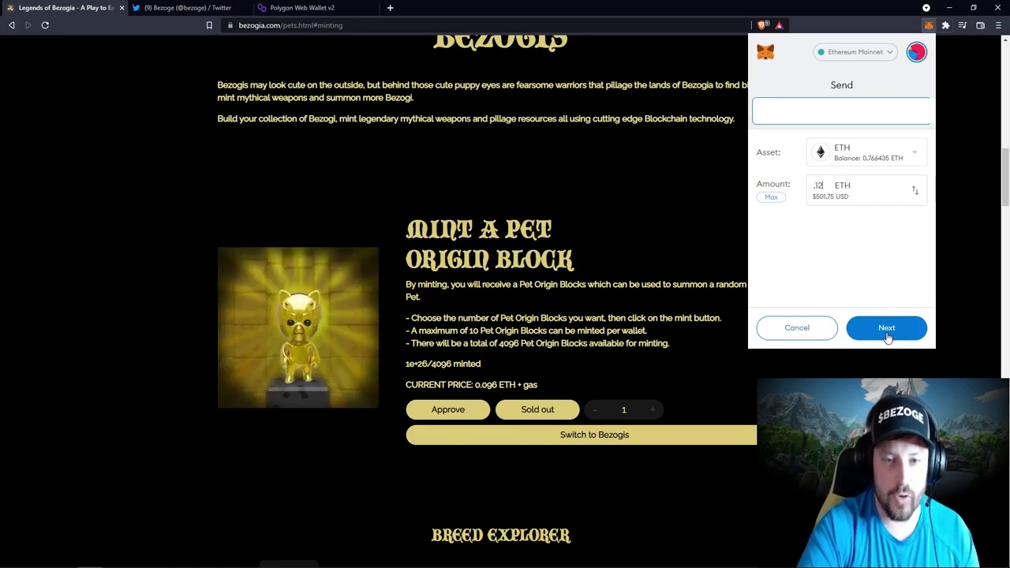
left_click(887, 333)
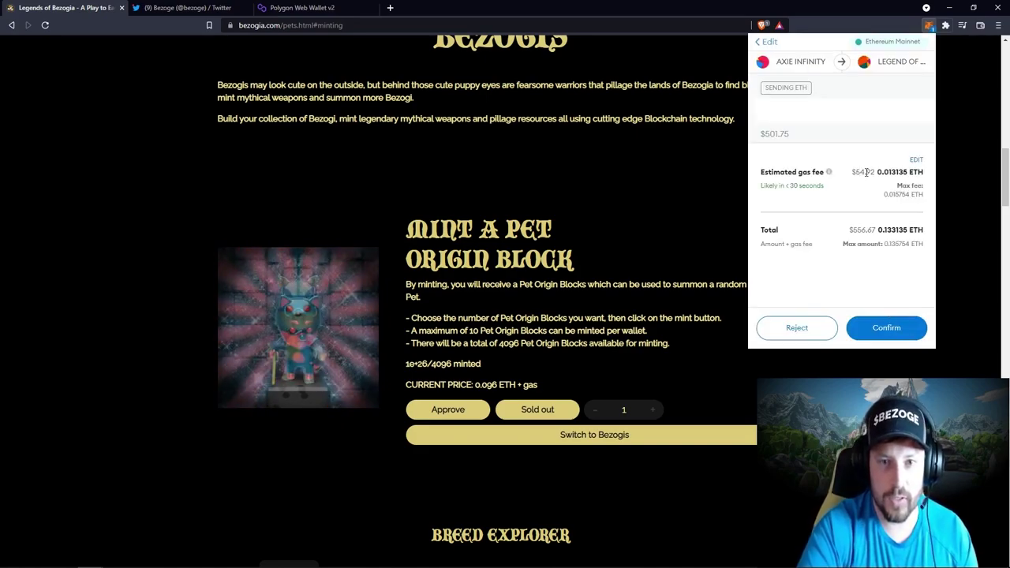
left_click(895, 334)
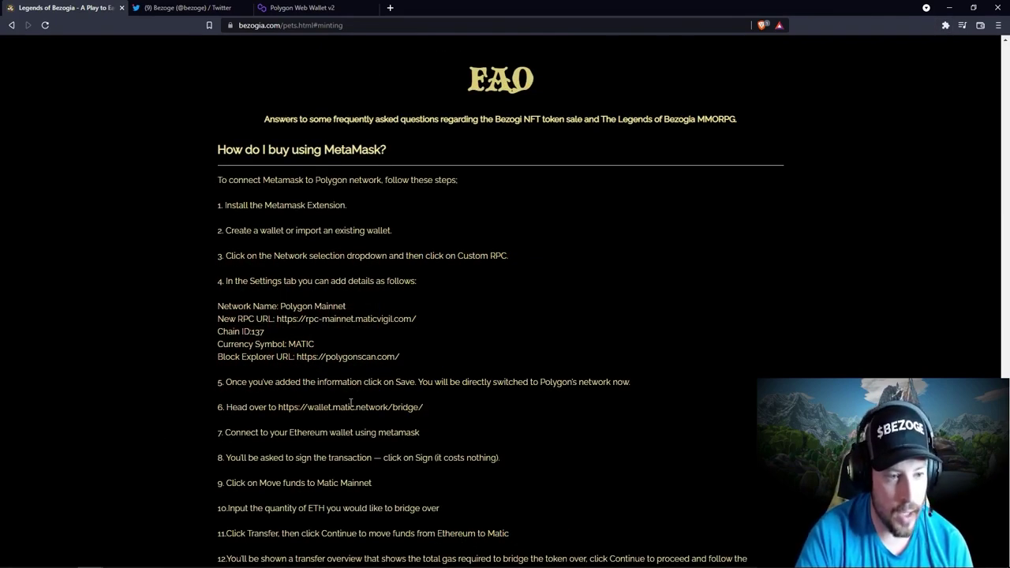
- Select the FAQ's bridge URL, then check MetaMask activity for the received 0.12 ETH
left_click_drag(426, 410, 278, 407)
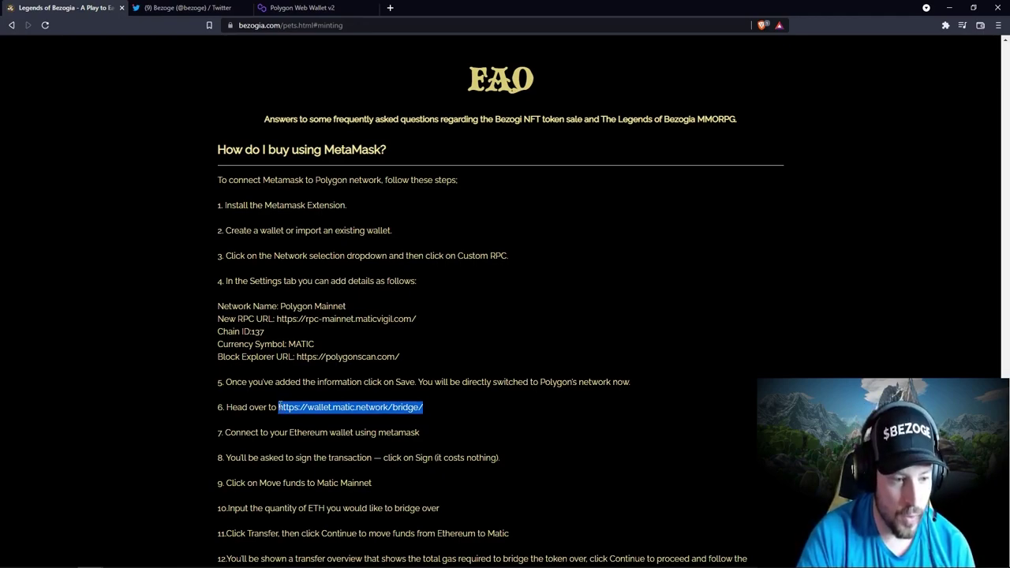
key("ctrl+3")
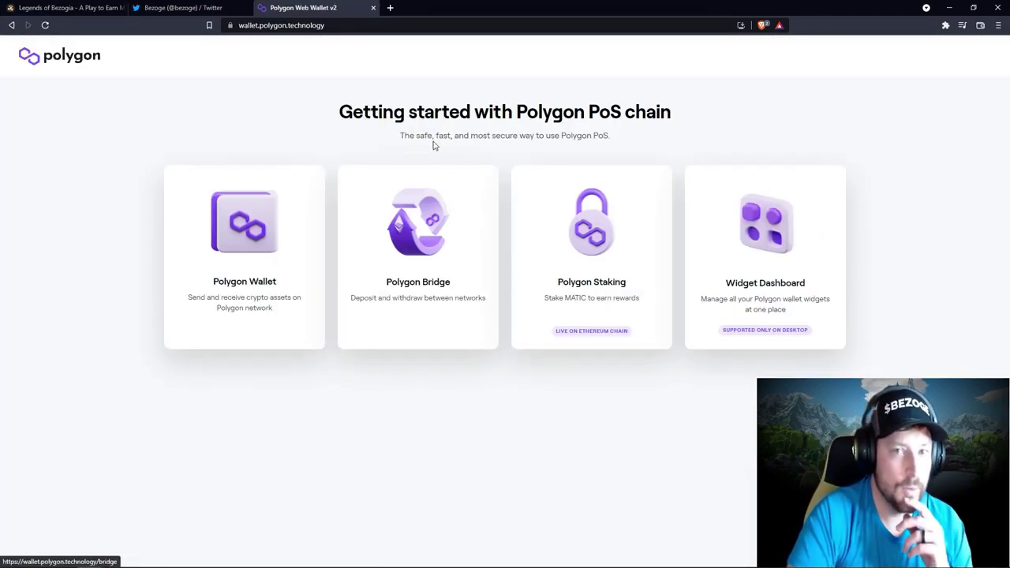
left_click(928, 25)
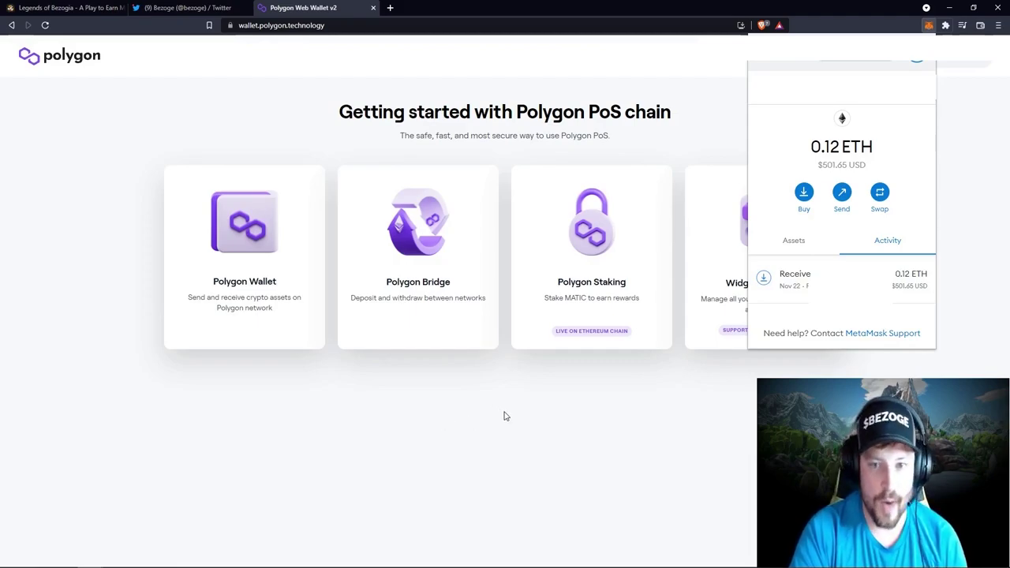
- Enter an Ether deposit from Ethereum to Polygon on the Polygon Bridge and start the transfer
left_click(524, 411)
left_click(418, 255)
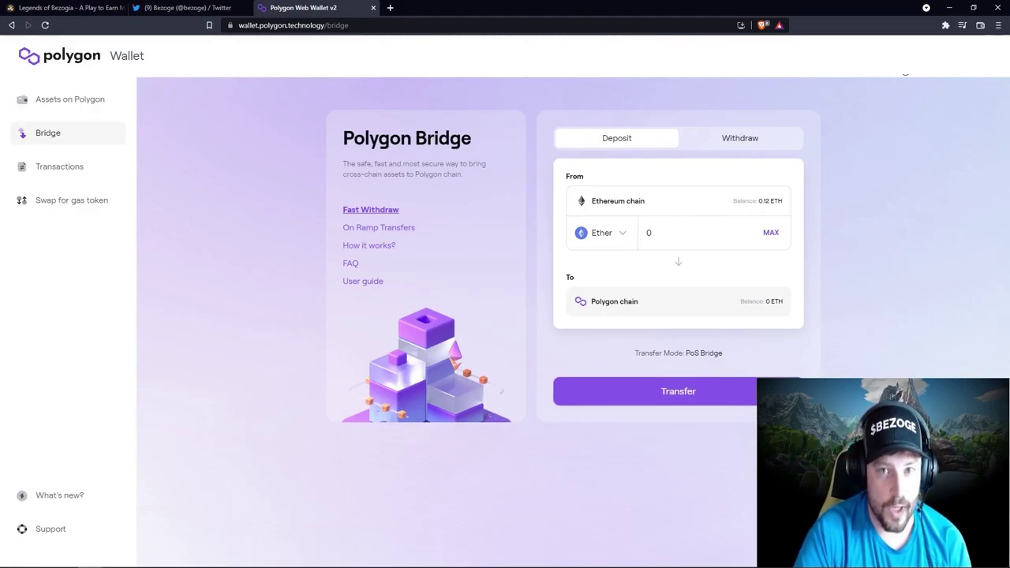
left_click_drag(592, 201, 745, 214)
left_click(658, 235)
type(".120")
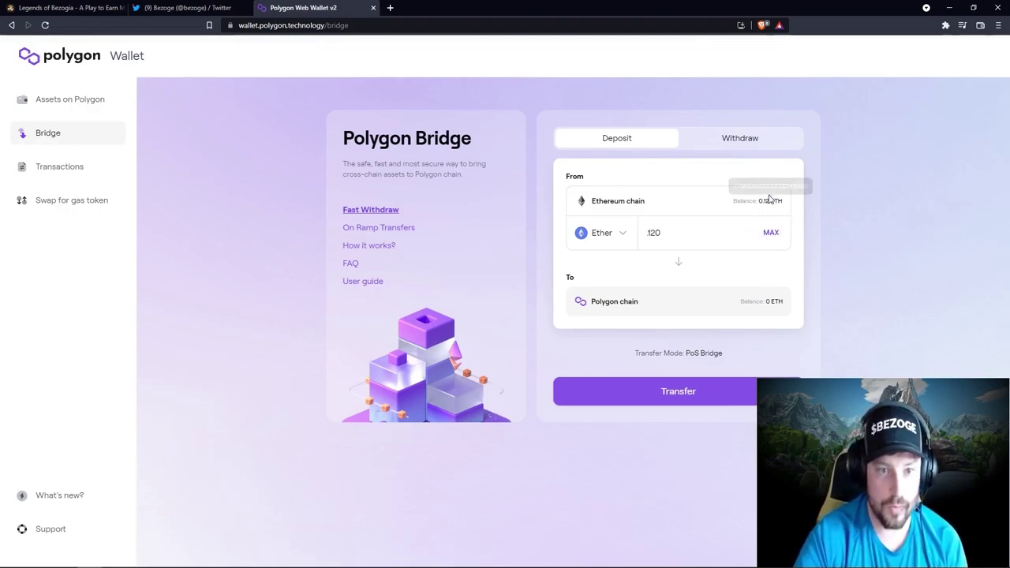
left_click(686, 391)
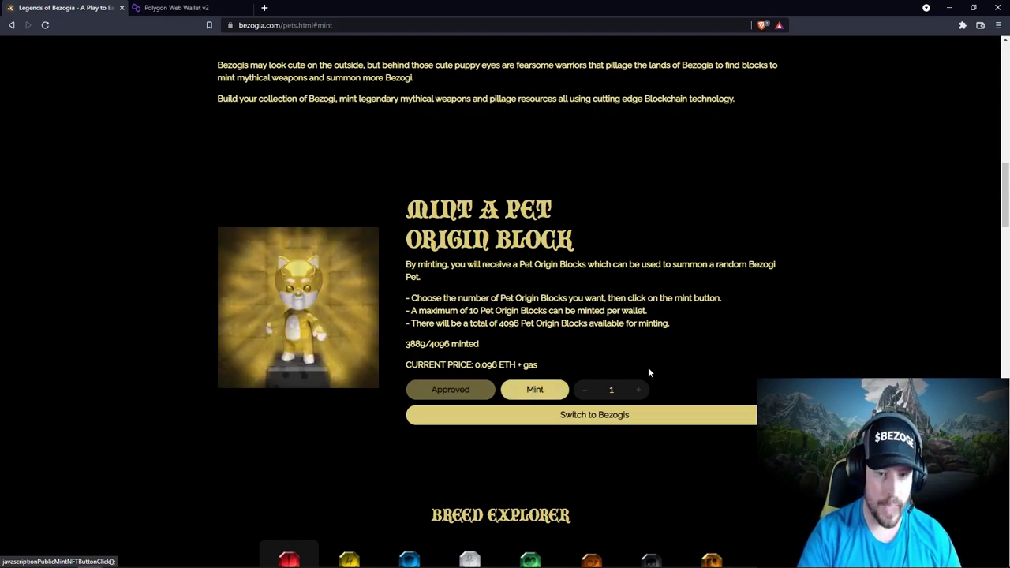
- Return to the top of the page and open MY INVENTORY from the nav bar
scroll(395, 179, "up", 1)
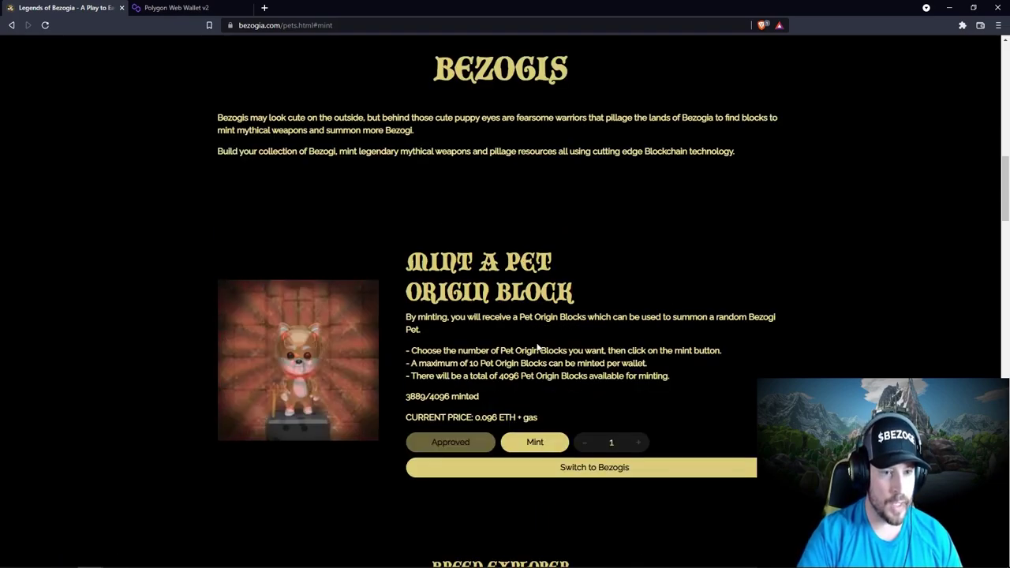
scroll(568, 407, "up", 2)
scroll(568, 407, "up", 5)
scroll(568, 408, "up", 5)
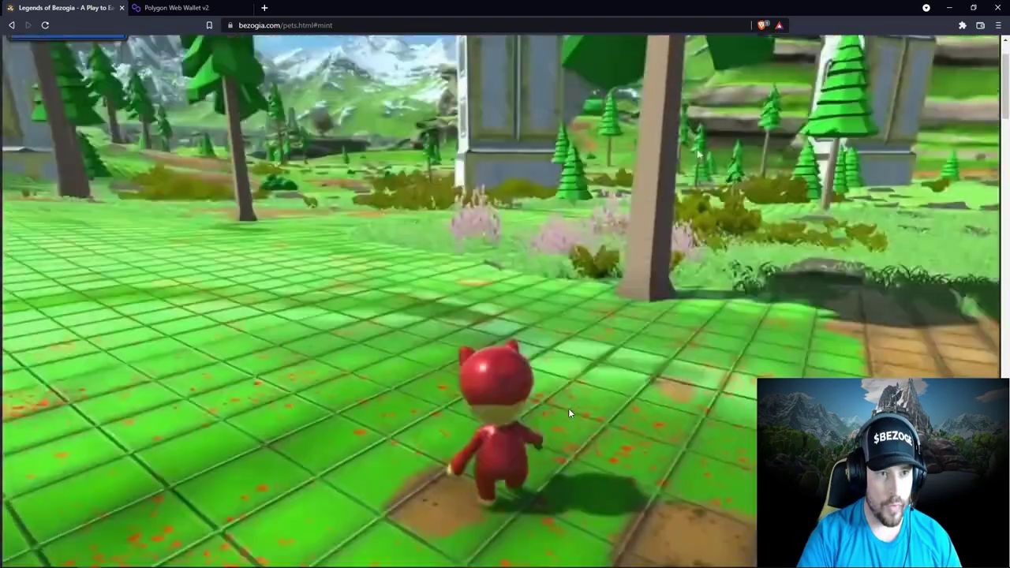
scroll(568, 407, "up", 1)
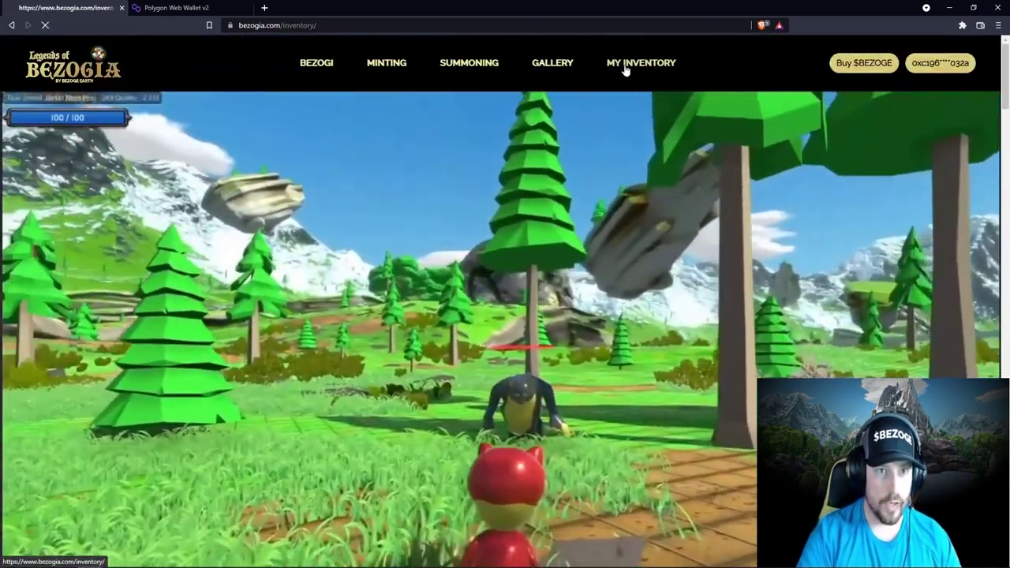
left_click(624, 70)
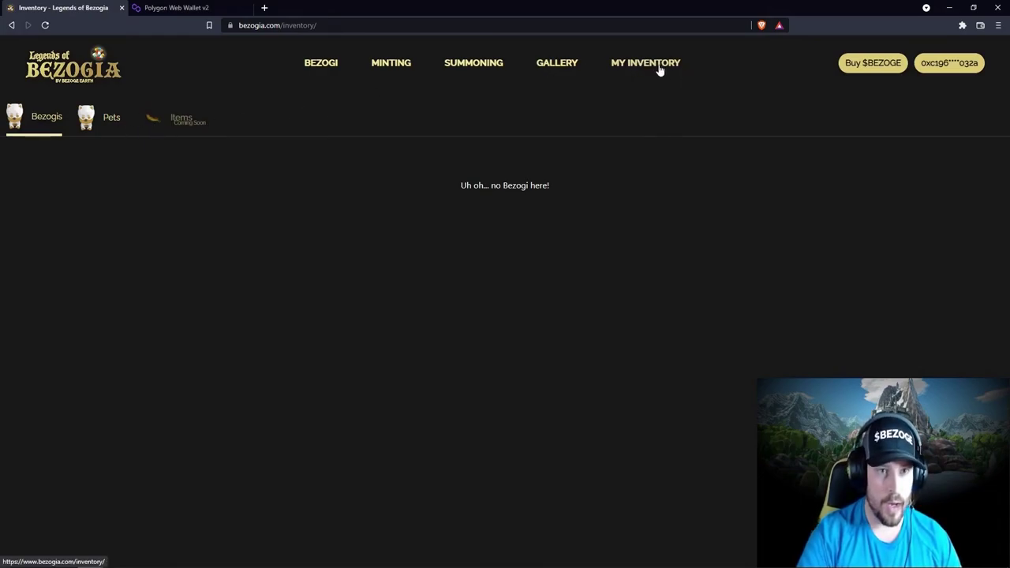
left_click(106, 124)
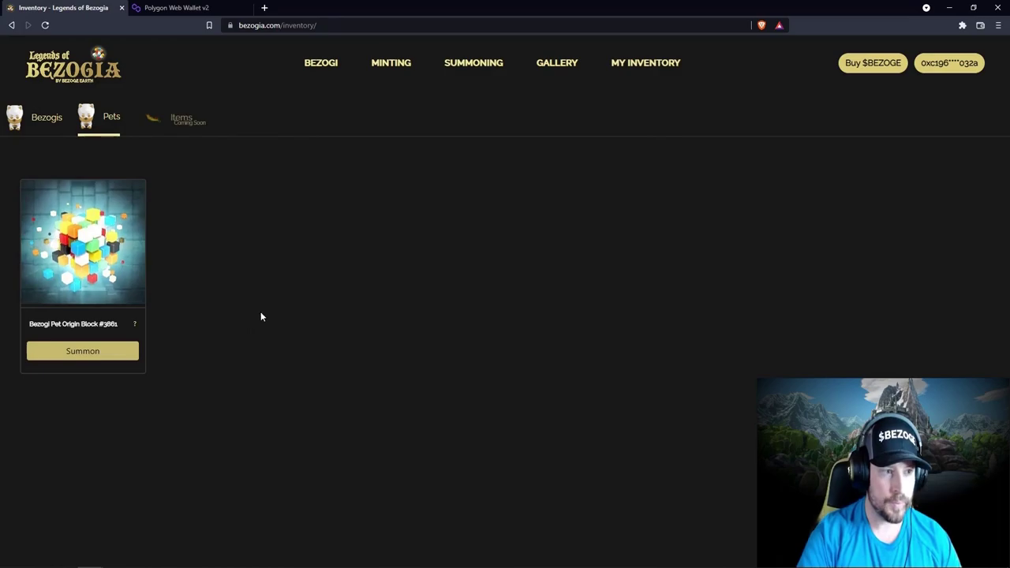